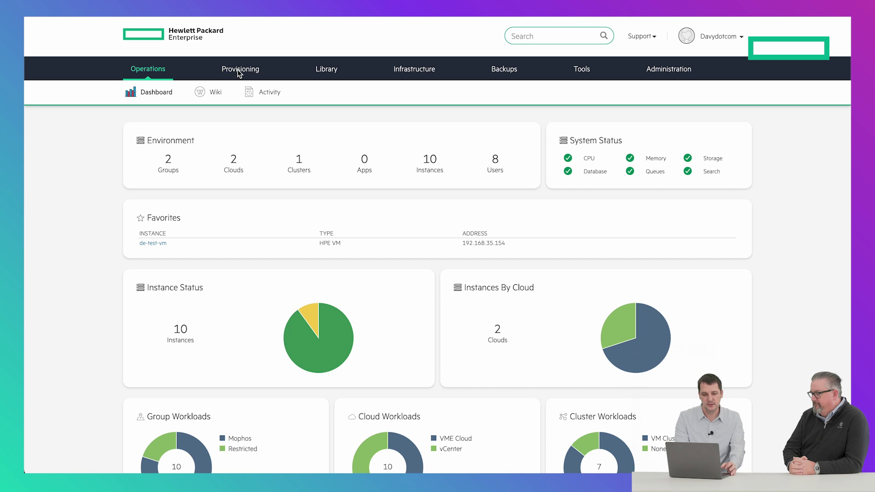
Open Provisioning > Instances and scroll through the provisioned instances list.
mouse_move(238, 73)
left_click(237, 91)
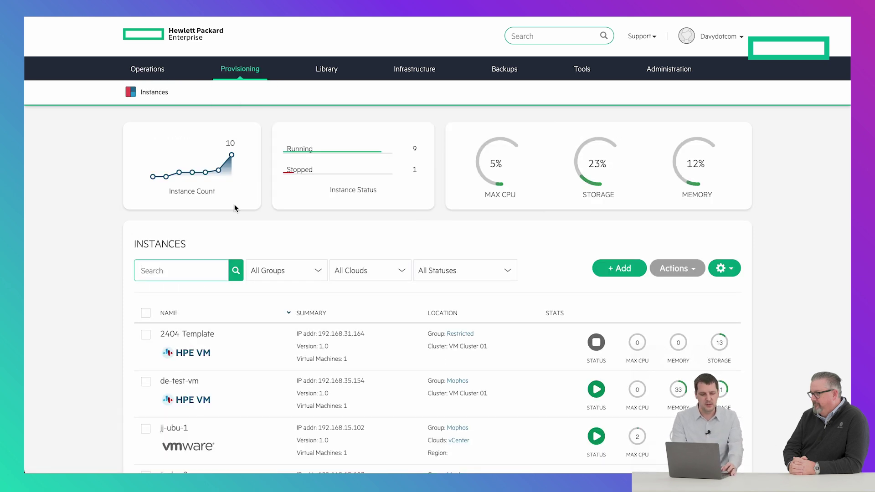
scroll(234, 209, "down", 3)
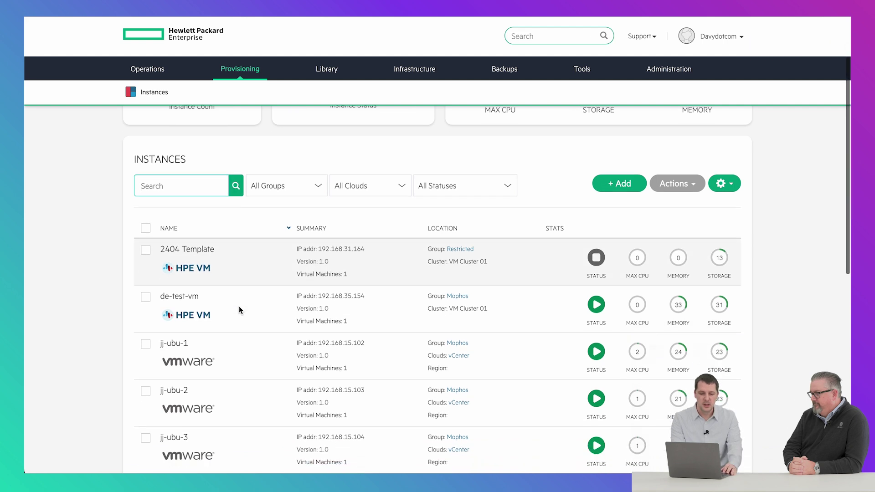
scroll(239, 306, "down", 2)
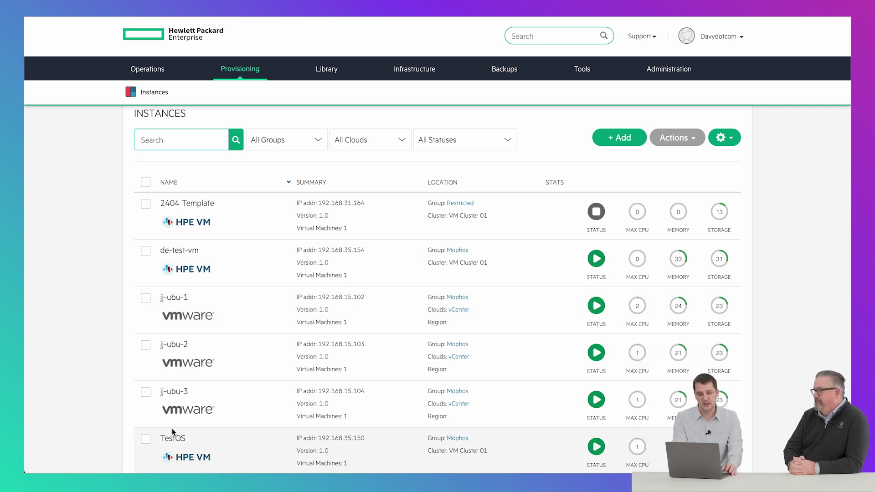
scroll(172, 432, "up", 3)
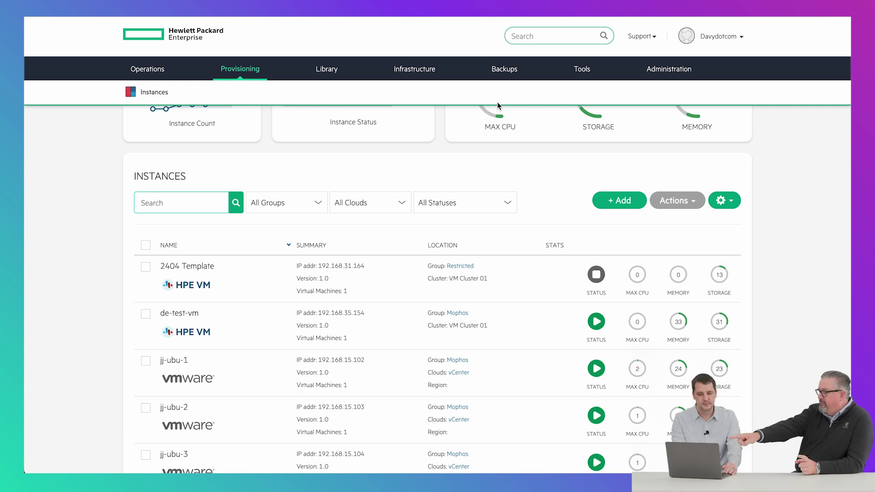
Check Infrastructure > Clouds, then return to Instances and start a new instance with + Add.
mouse_move(422, 94)
left_click(420, 114)
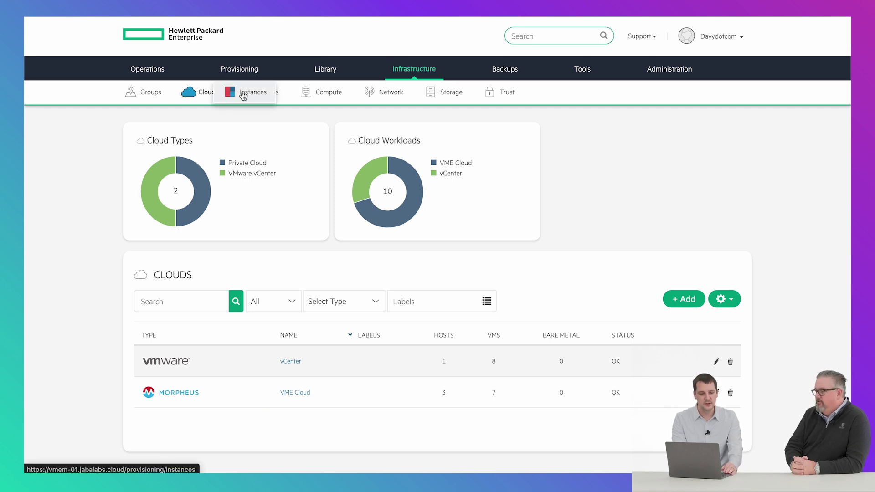
left_click(243, 93)
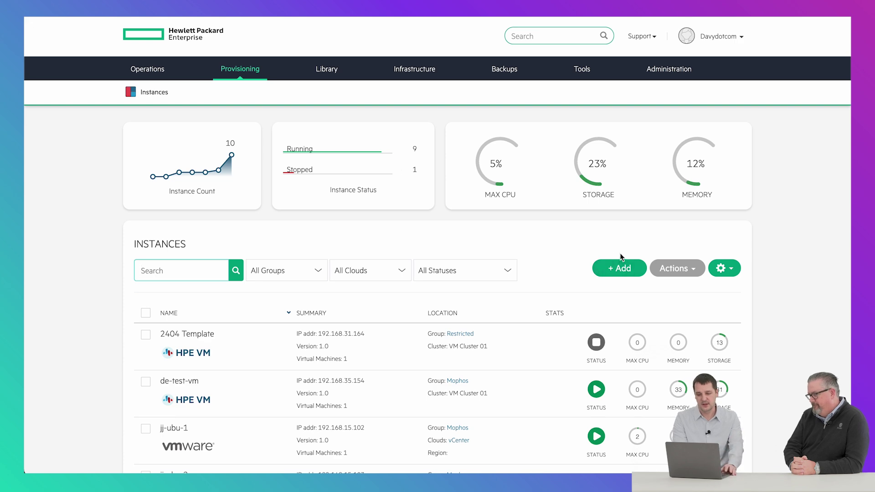
left_click(617, 269)
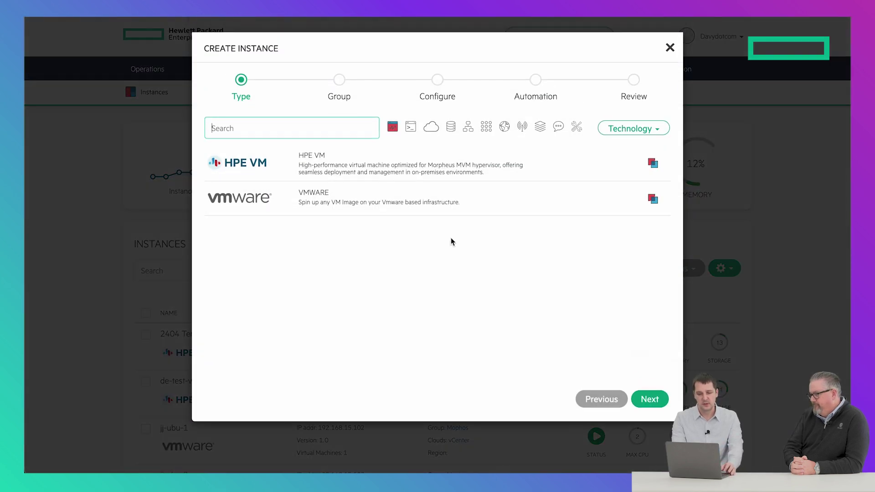
Choose the HPE VM instance type and name the instance 'my hpe instance'.
left_click(363, 170)
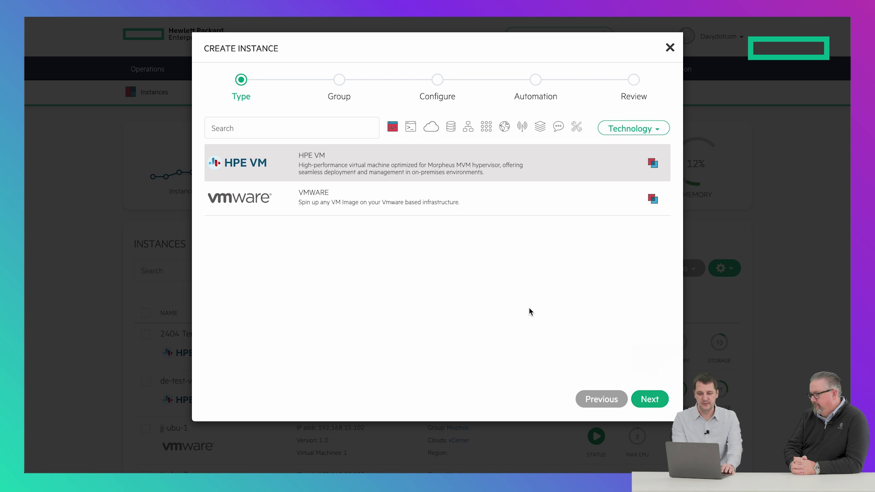
left_click(649, 399)
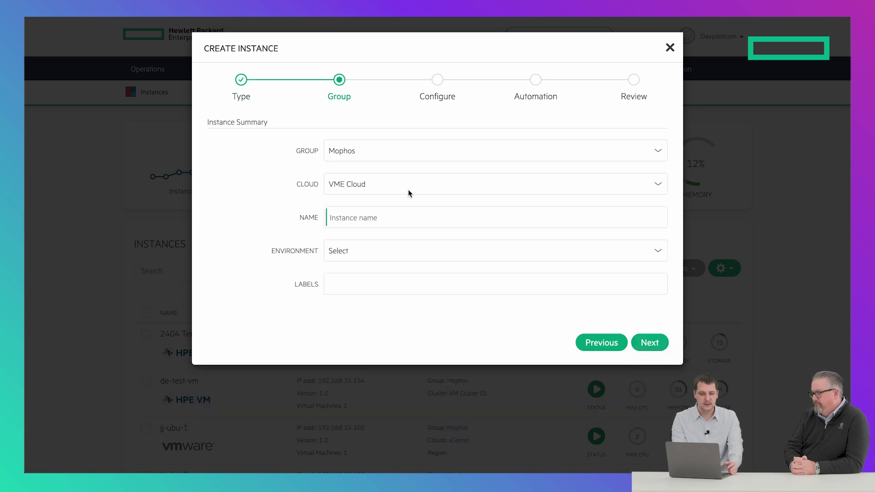
left_click(387, 214)
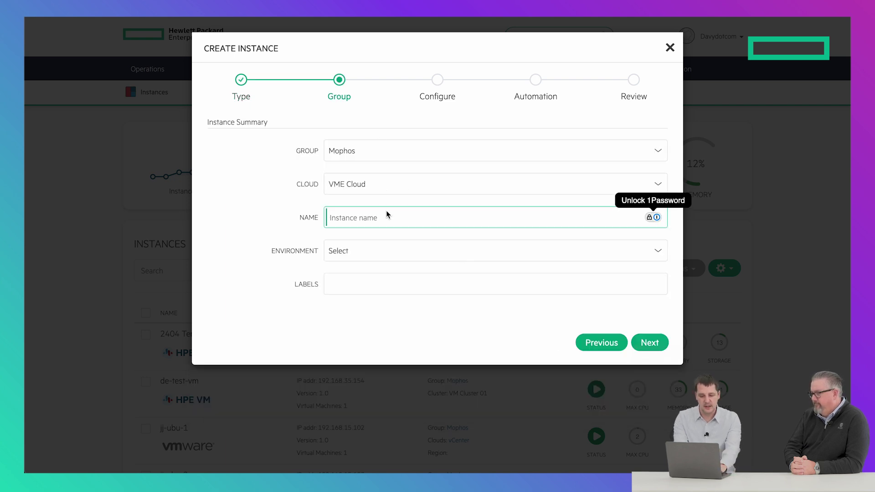
type("my hp")
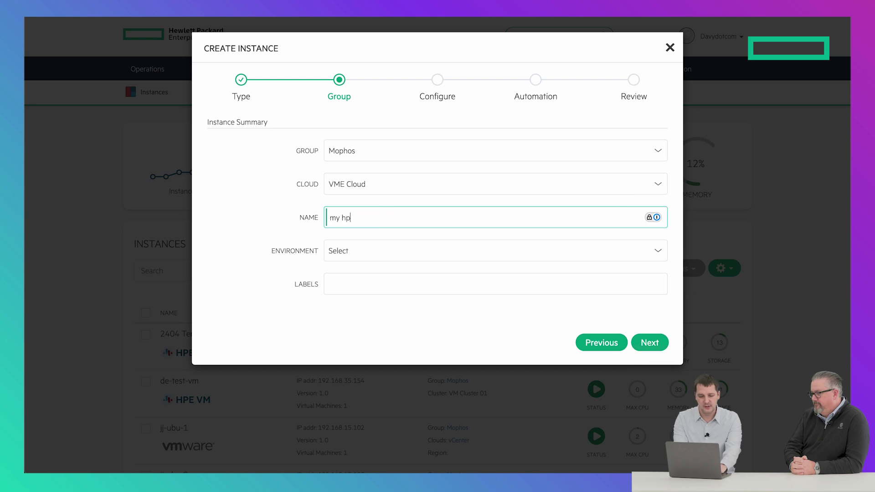
type("e instance")
left_click(654, 343)
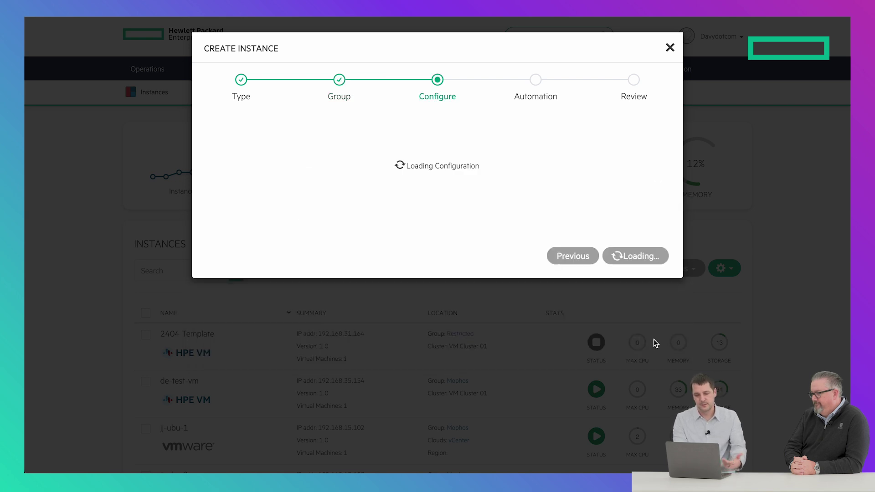
left_click(345, 154)
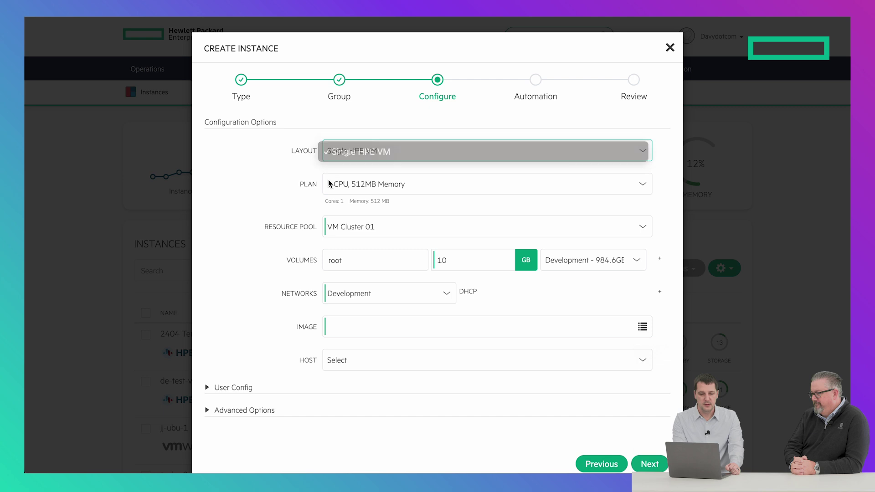
left_click(359, 186)
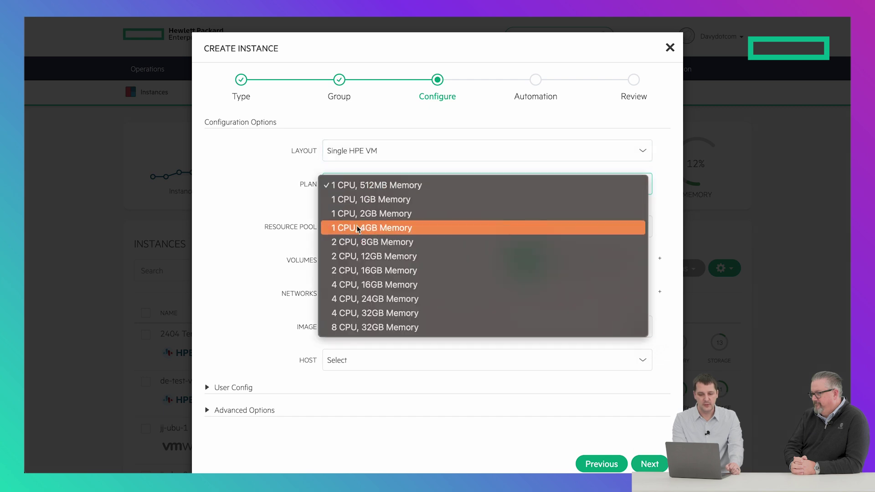
left_click(367, 214)
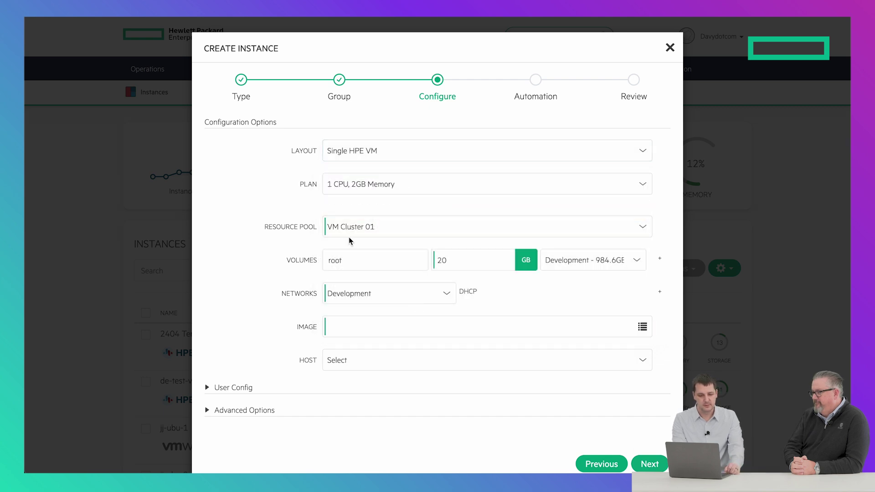
left_click(588, 261)
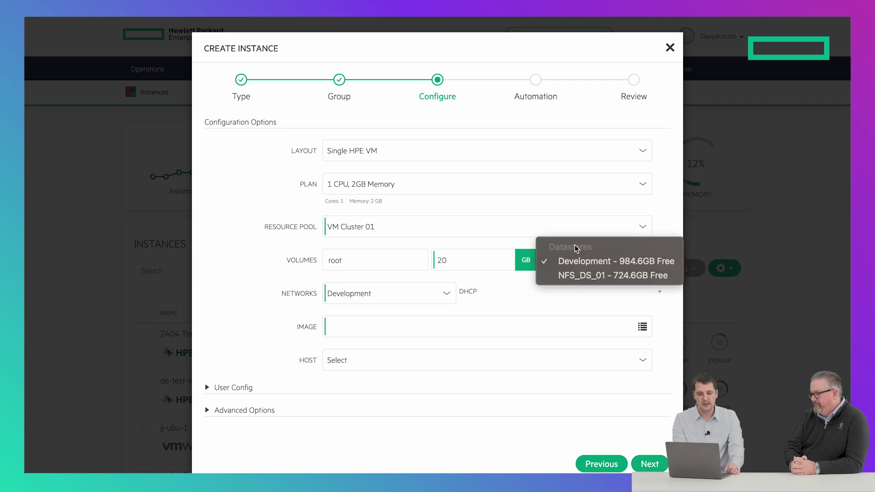
left_click(470, 329)
type("ubun")
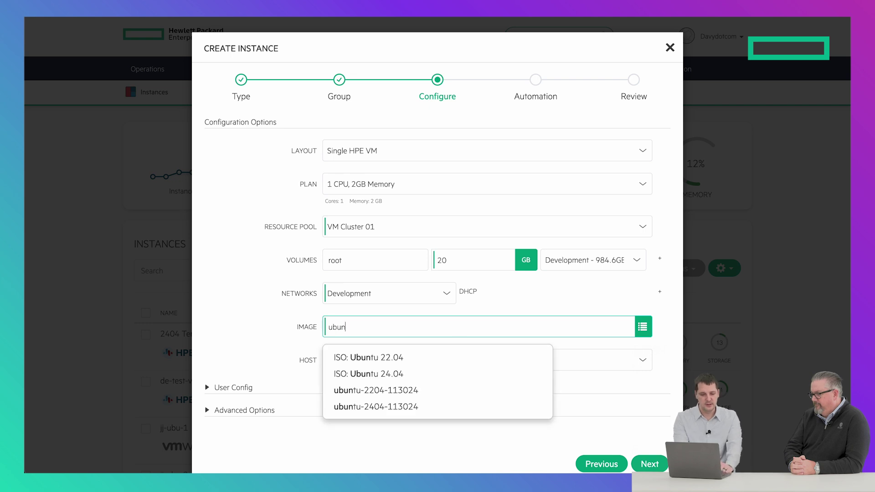
left_click(456, 391)
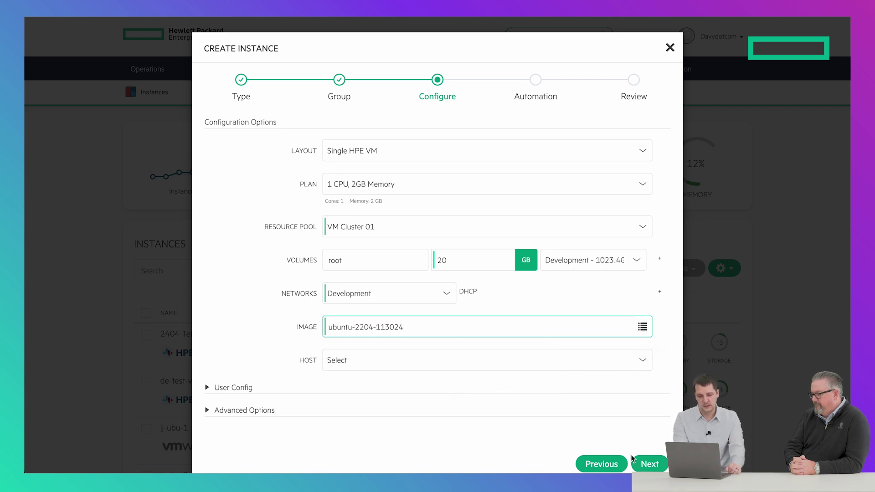
scroll(632, 437, "down", 1)
Finish the automation and review steps to create my hpe instance, then scroll to its provisioning row.
left_click(641, 432)
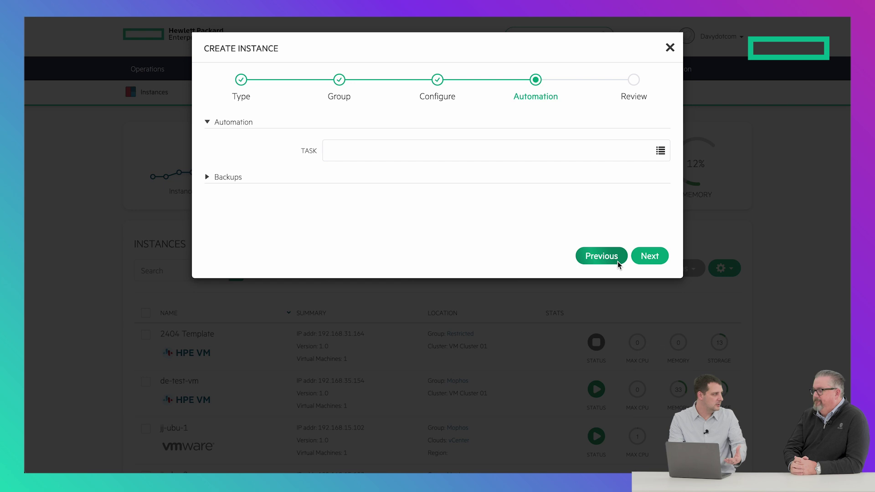
left_click(651, 265)
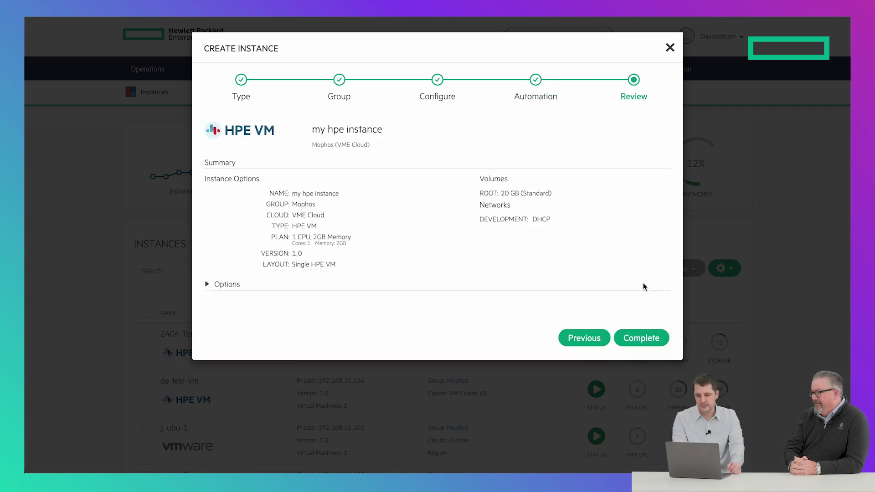
left_click(648, 343)
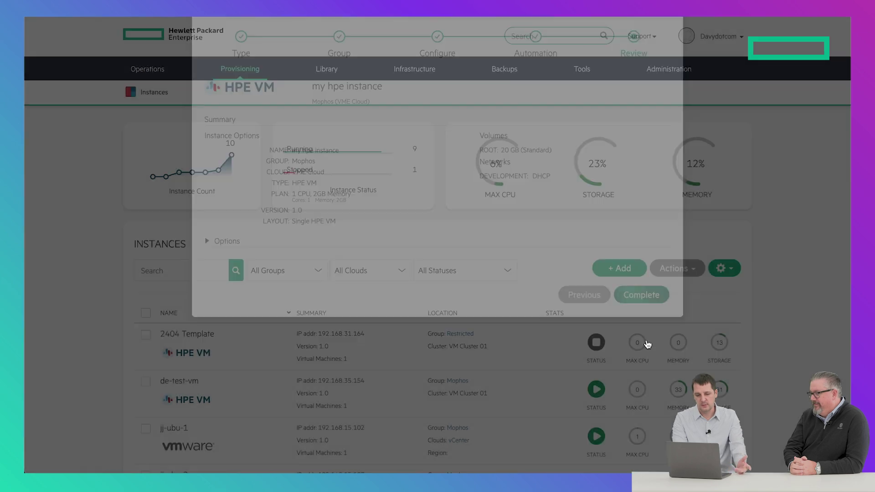
scroll(643, 337, "down", 6)
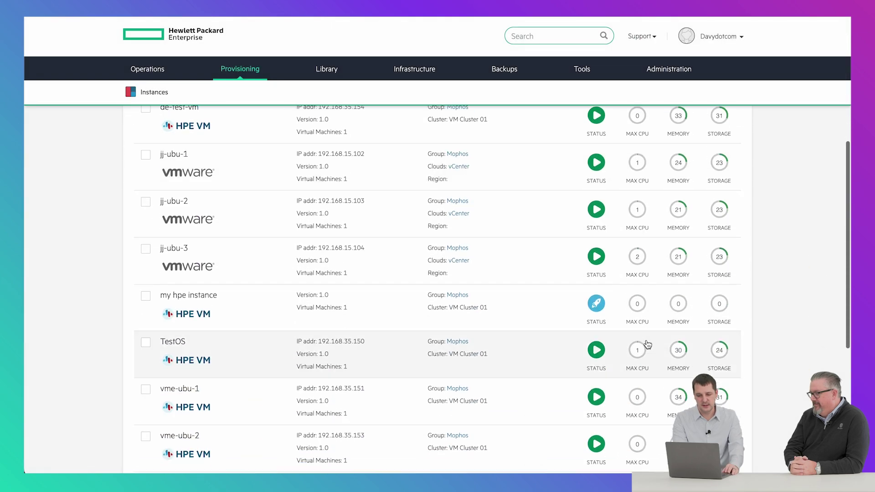
left_click(199, 307)
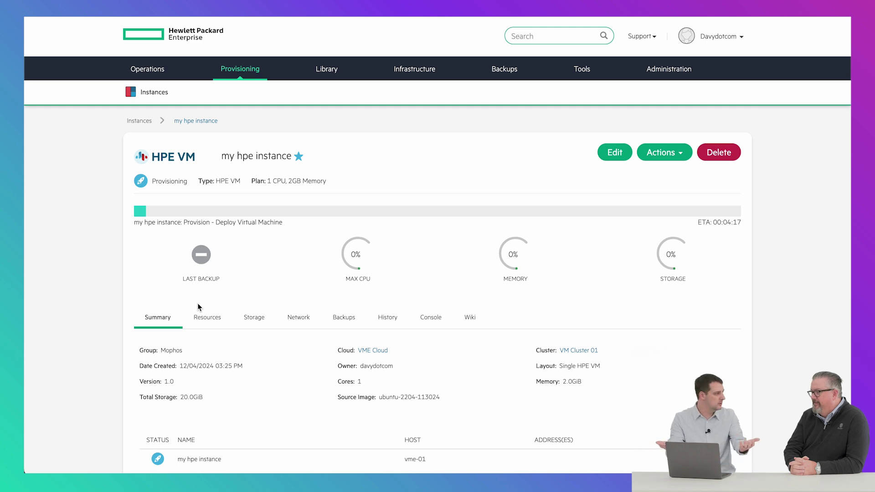
scroll(198, 303, "down", 3)
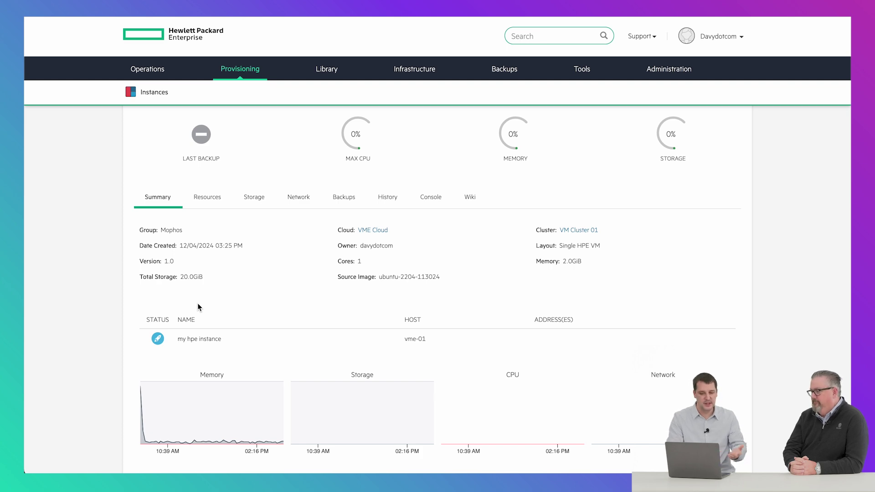
scroll(198, 302, "down", 3)
scroll(198, 303, "up", 2)
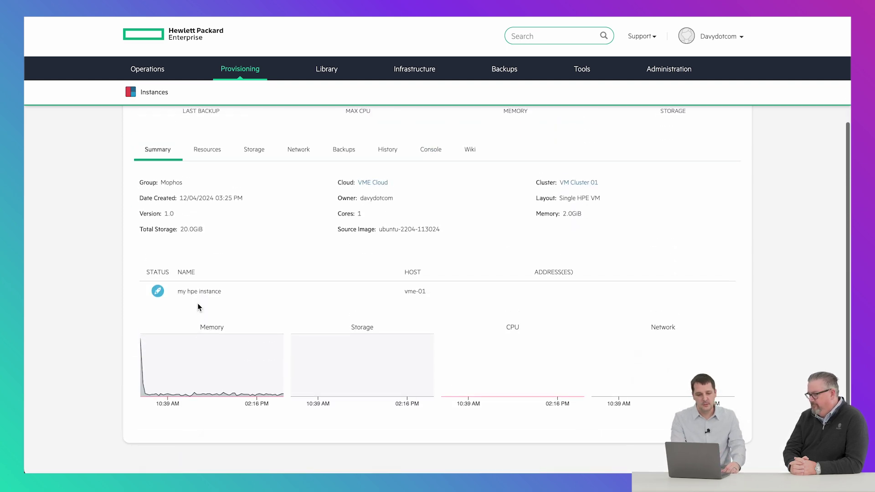
scroll(198, 302, "up", 4)
left_click(143, 117)
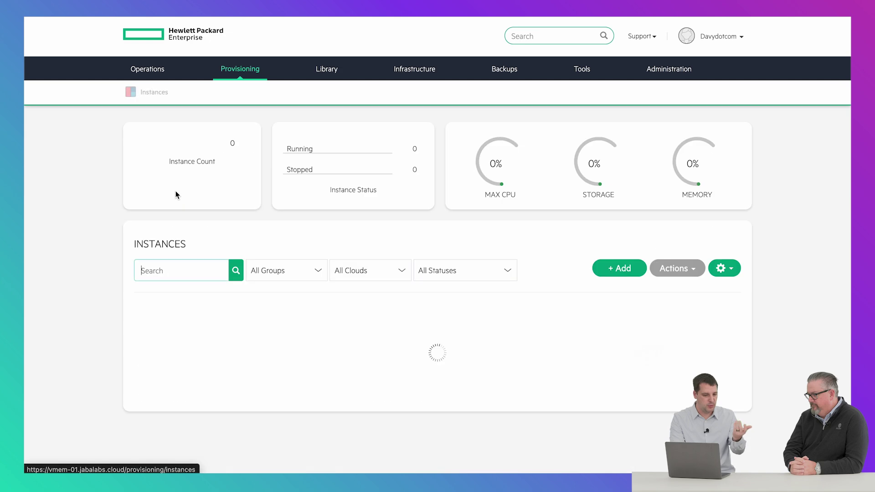
Open de-test-vm and its Backups tab to see two successful backups and the snapshots section.
left_click(183, 380)
scroll(184, 380, "down", 3)
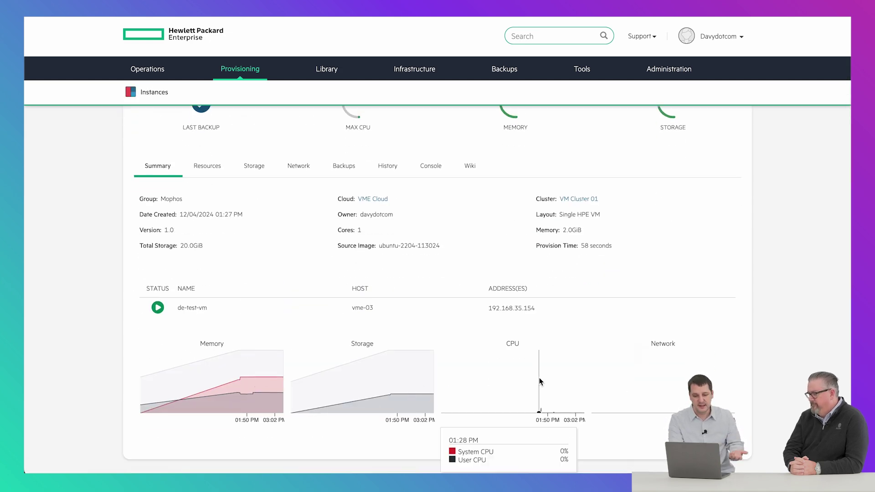
scroll(540, 382, "up", 2)
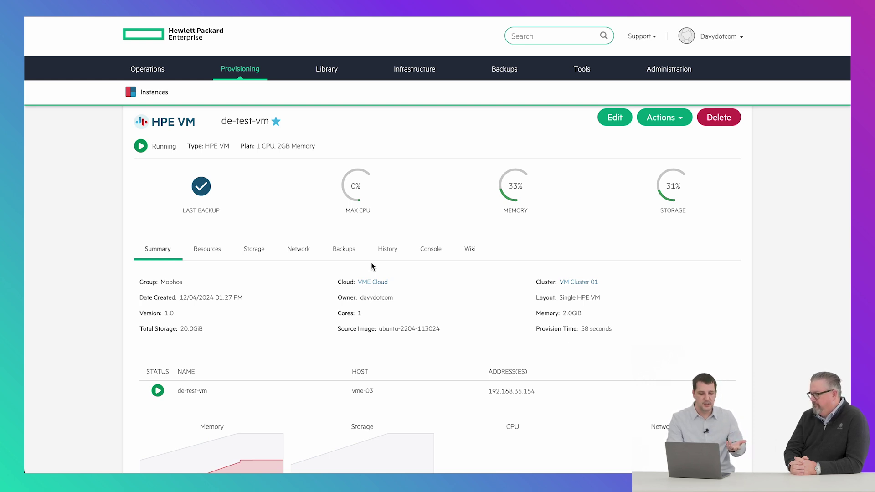
left_click(353, 253)
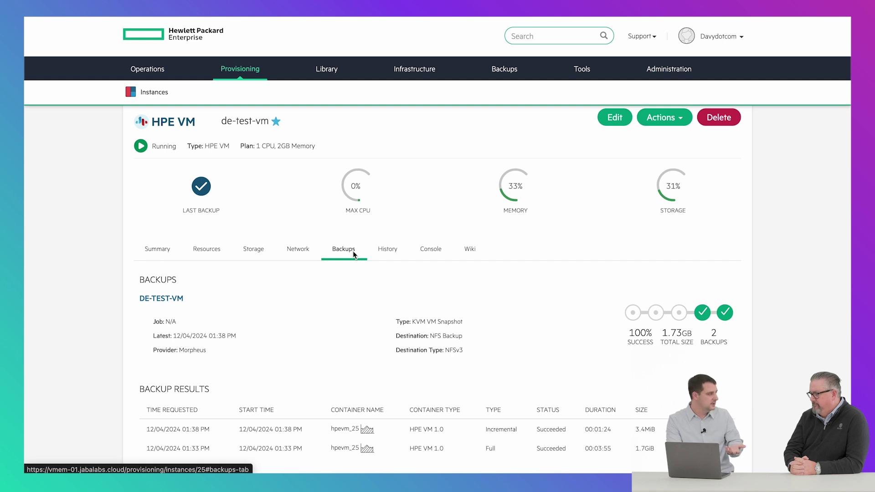
scroll(353, 254, "down", 3)
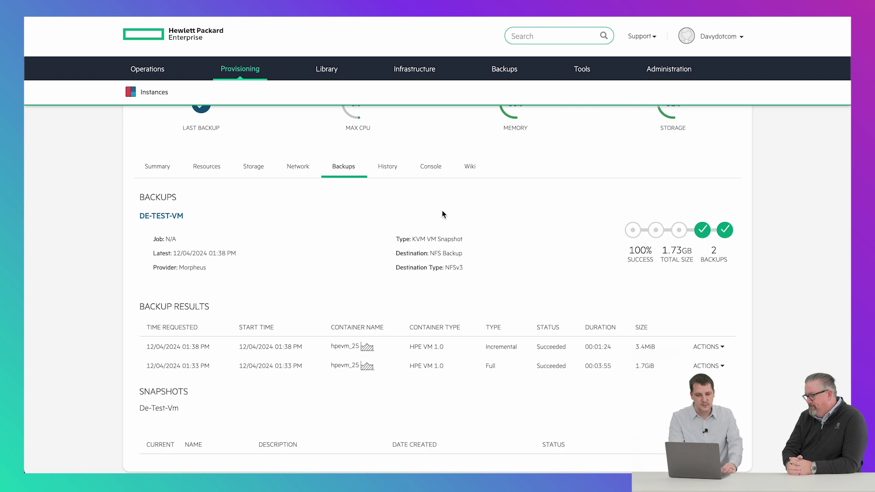
left_click(431, 166)
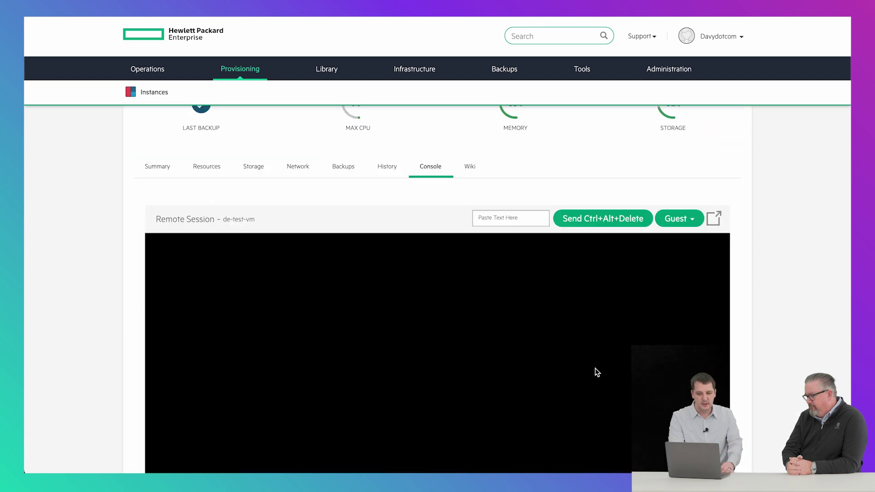
Connect de-test-vm's console at Hypervisor level and scroll through the boot log output.
left_click(684, 219)
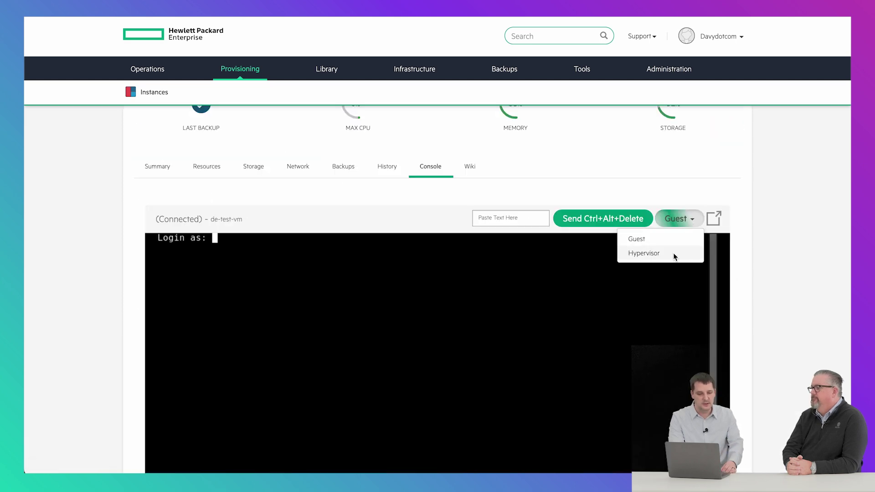
left_click(676, 253)
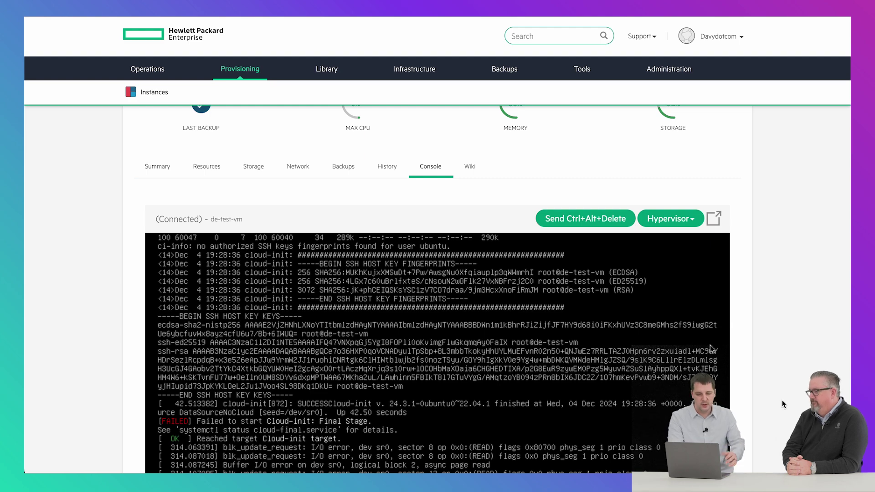
scroll(782, 401, "down", 2)
scroll(782, 401, "down", 2)
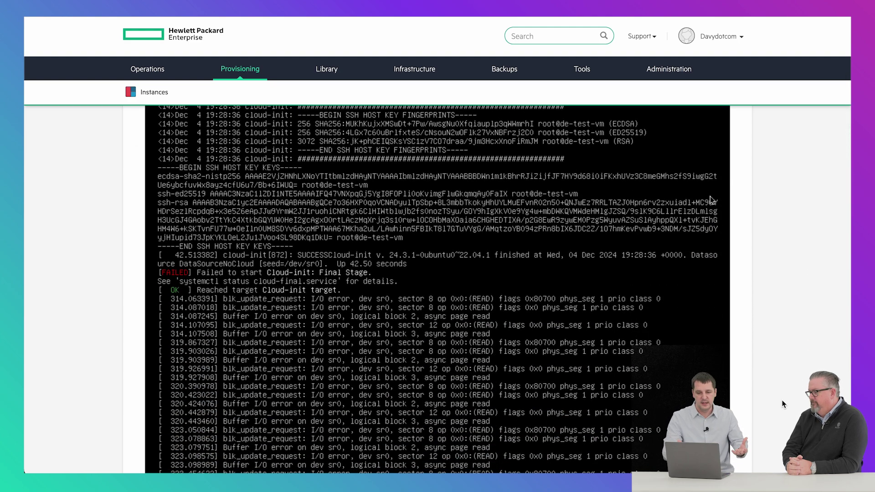
scroll(782, 400, "down", 2)
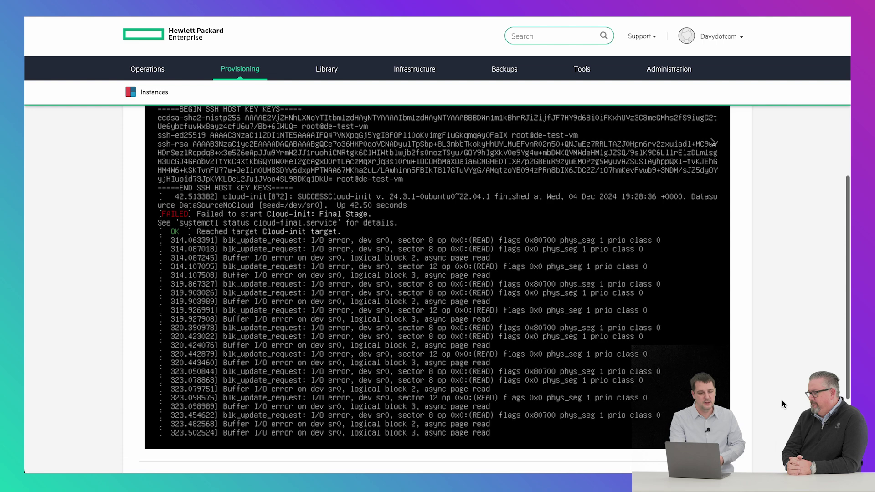
scroll(782, 401, "up", 2)
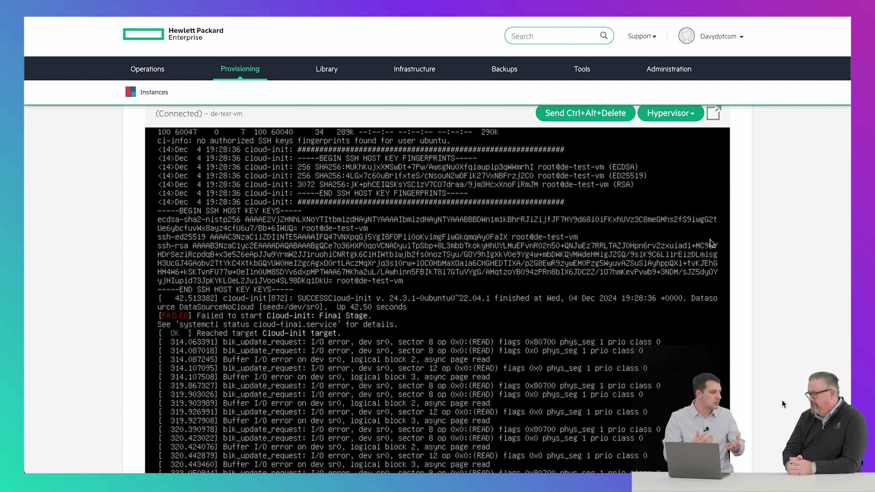
scroll(781, 400, "up", 2)
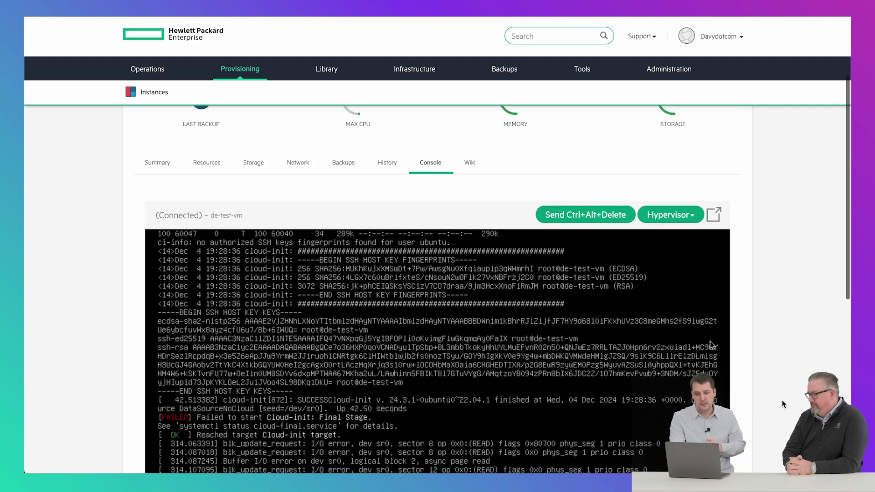
left_click(388, 166)
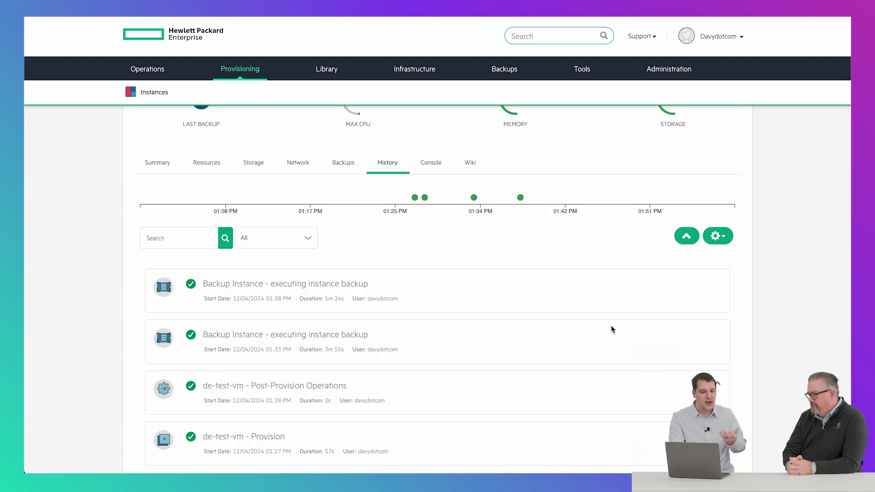
Scroll through de-test-vm's History timeline of provision, post-provision and backup runs.
scroll(612, 329, "down", 3)
scroll(613, 329, "up", 2)
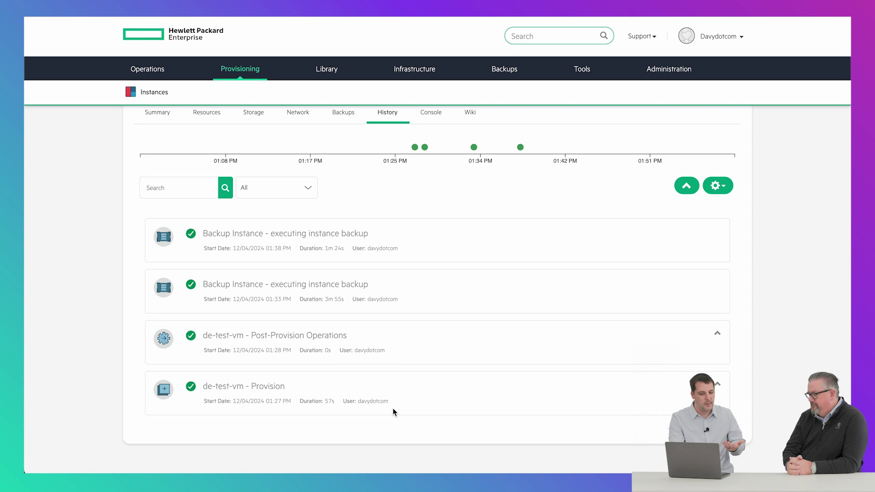
scroll(394, 412, "up", 1)
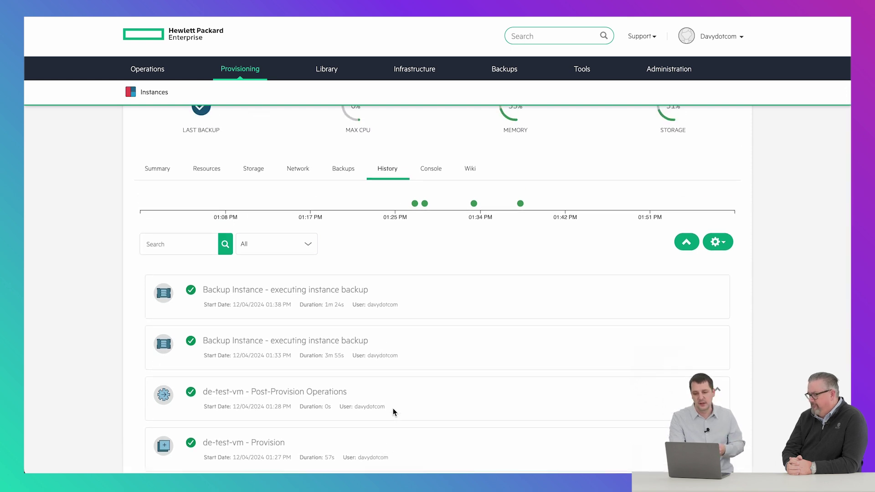
scroll(275, 197, "up", 2)
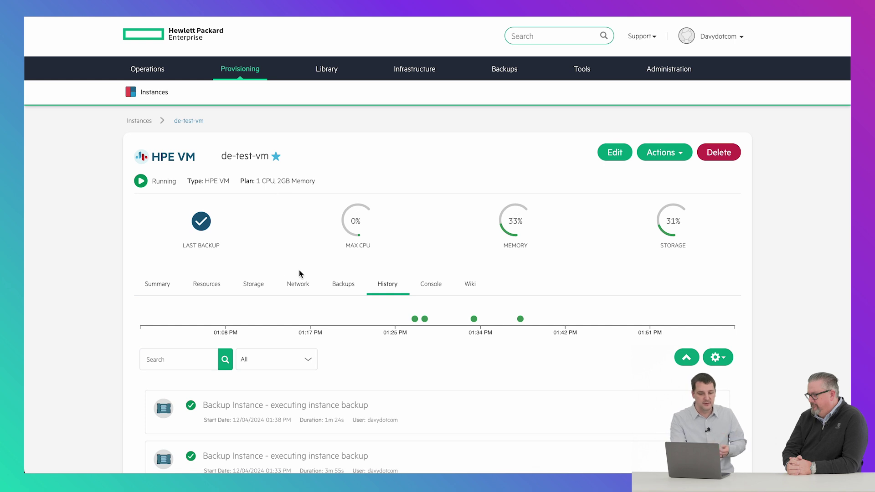
left_click(253, 284)
Review de-test-vm's summary, then show its Resources tab listing the VM on host vme-03.
left_click(151, 284)
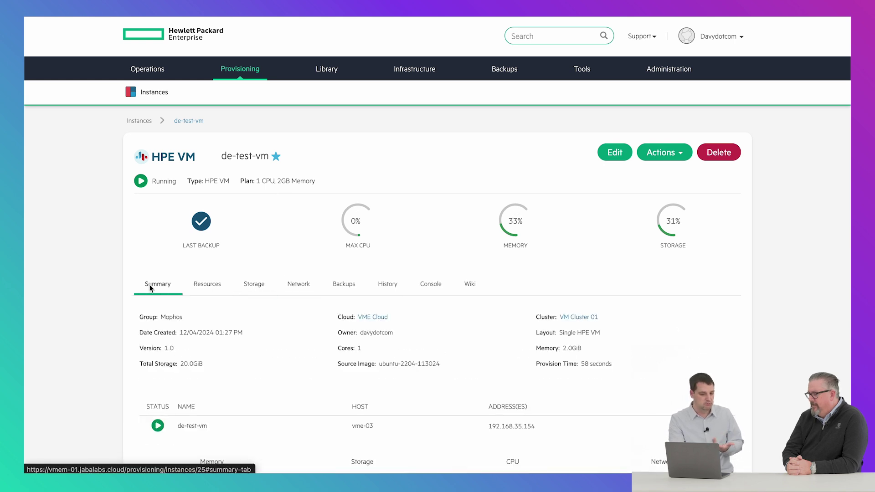
scroll(149, 285, "down", 1)
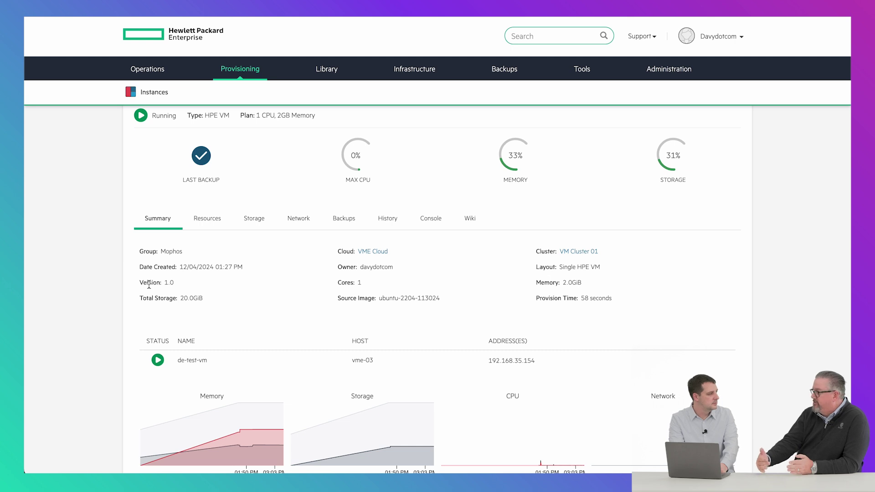
mouse_move(396, 90)
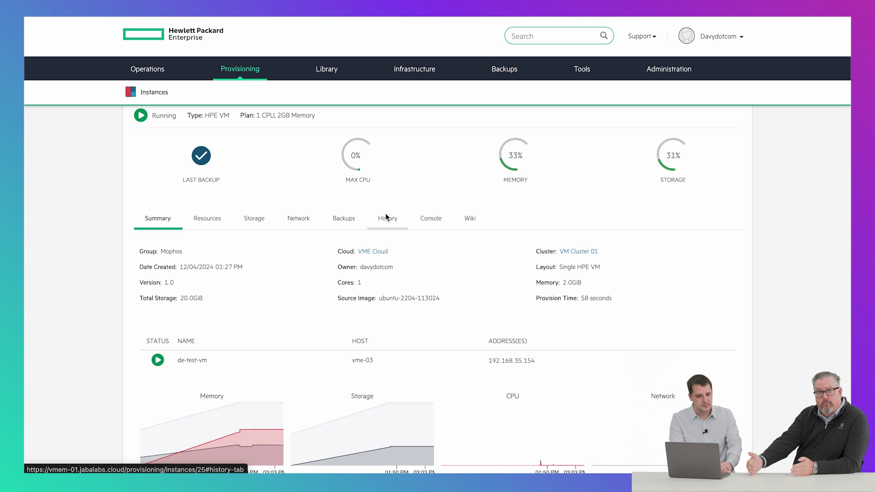
scroll(387, 219, "up", 2)
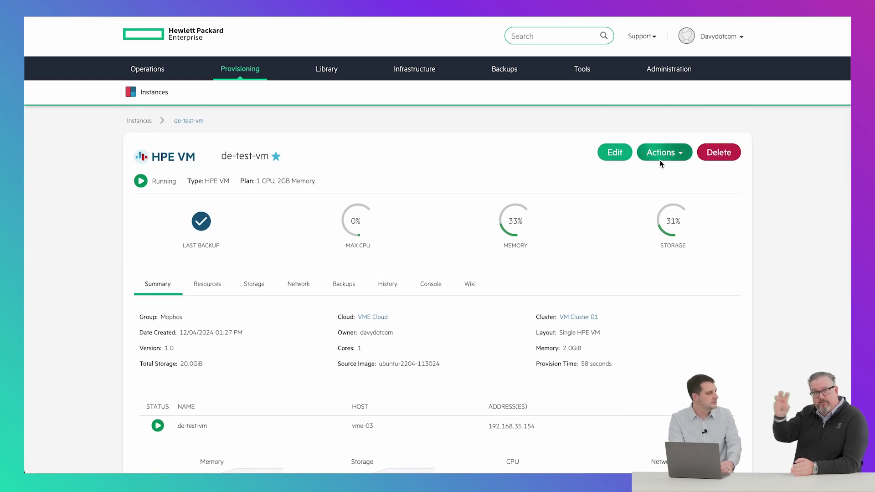
scroll(658, 166, "down", 2)
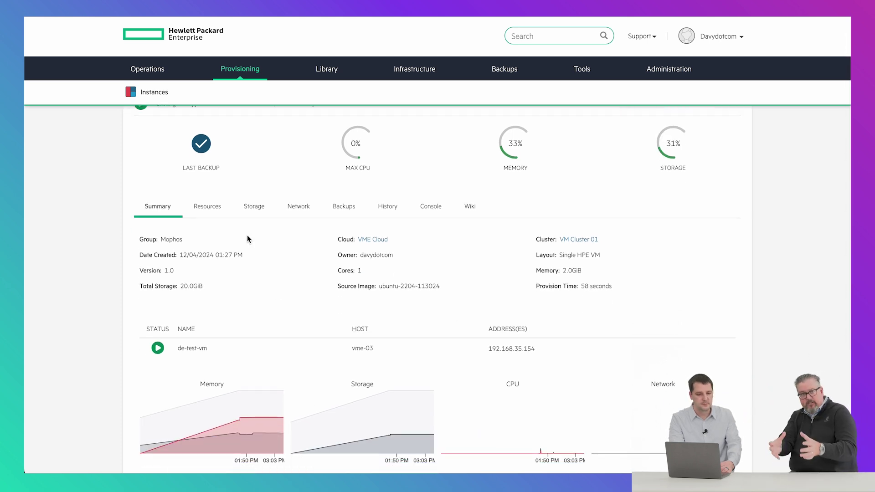
left_click(222, 209)
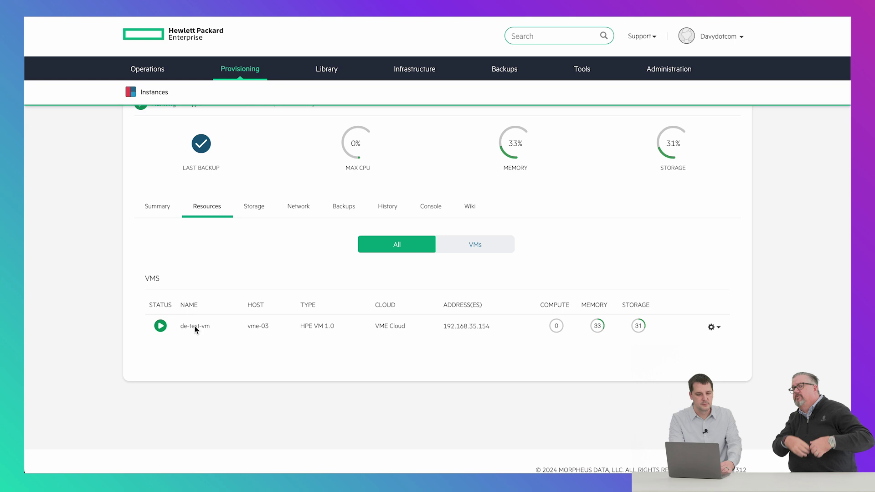
Return to de-test-vm's Summary tab showing group Mophos and VM Cluster 01.
scroll(195, 326, "up", 2)
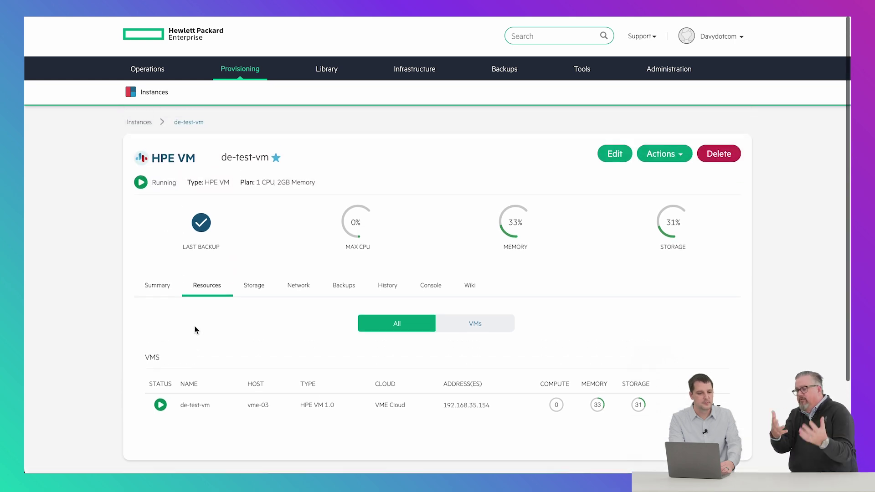
left_click(164, 283)
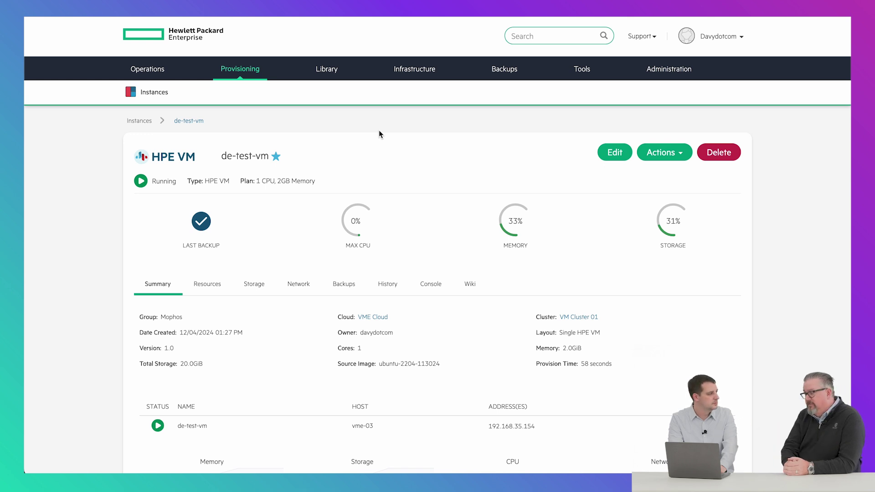
Open VM Cluster 01 from Infrastructure > Clusters and list its hosts vme-01, vme-02 and vme-03.
mouse_move(424, 68)
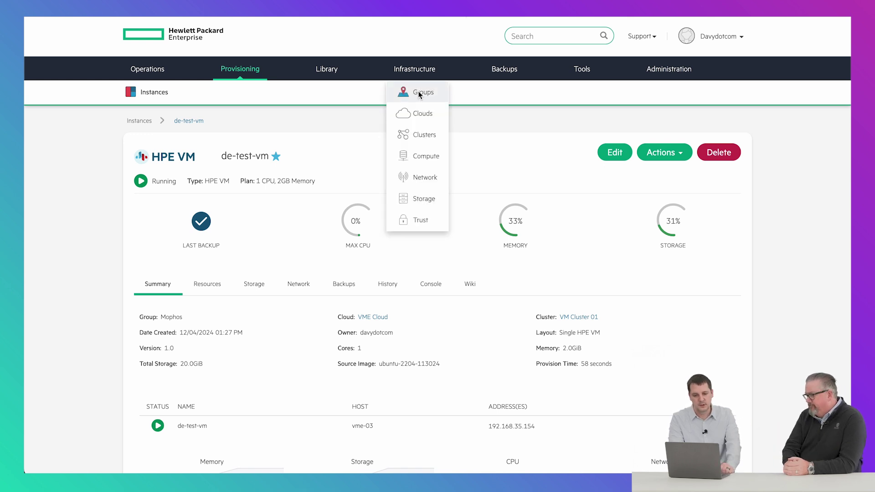
left_click(416, 137)
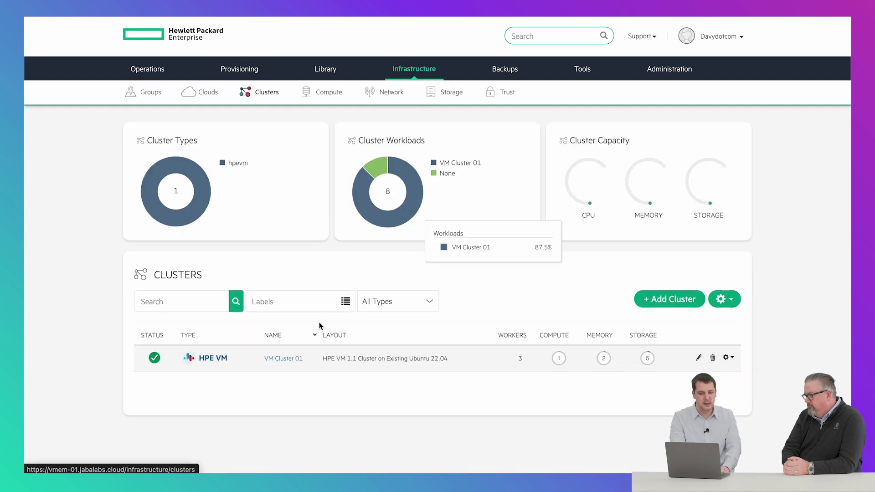
left_click(284, 359)
scroll(285, 361, "down", 3)
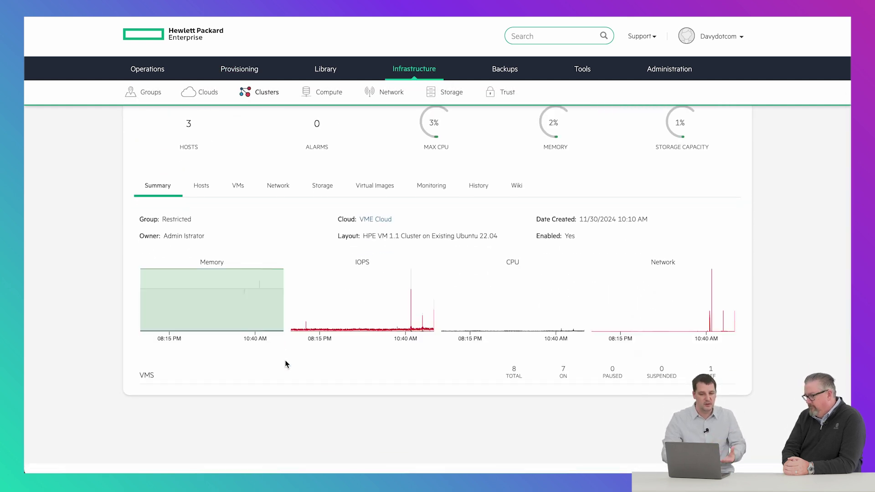
left_click(200, 185)
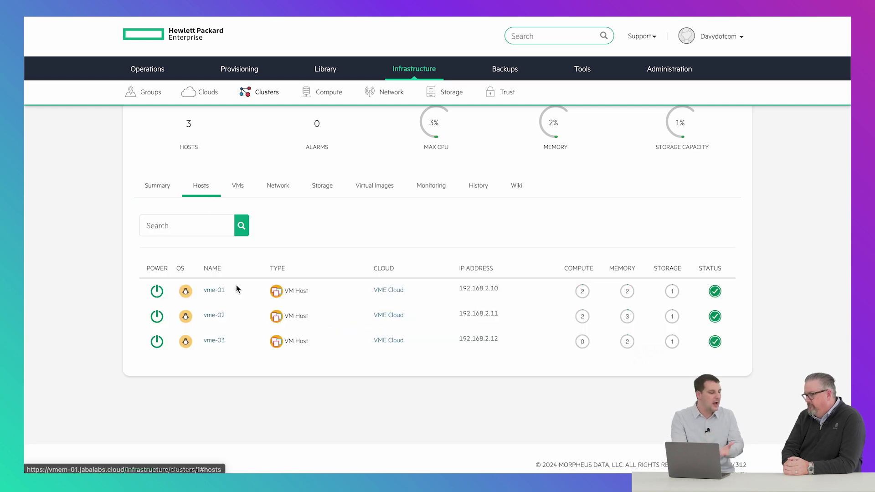
Browse VM Cluster 01's Storage and Network tabs, then list its eight VMs.
left_click(322, 184)
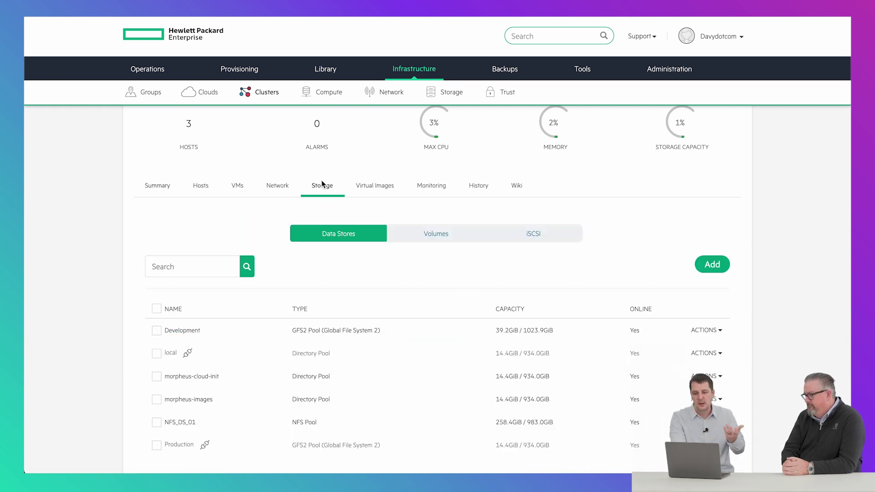
scroll(343, 364, "down", 2)
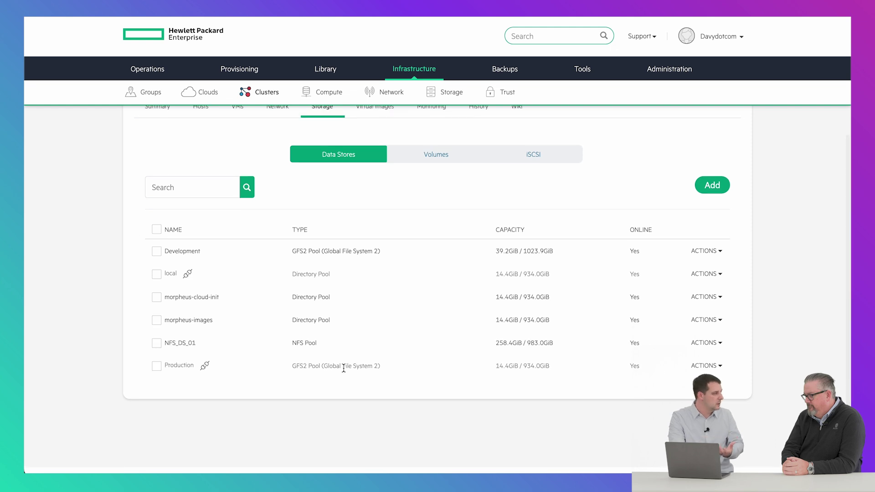
scroll(344, 241, "up", 2)
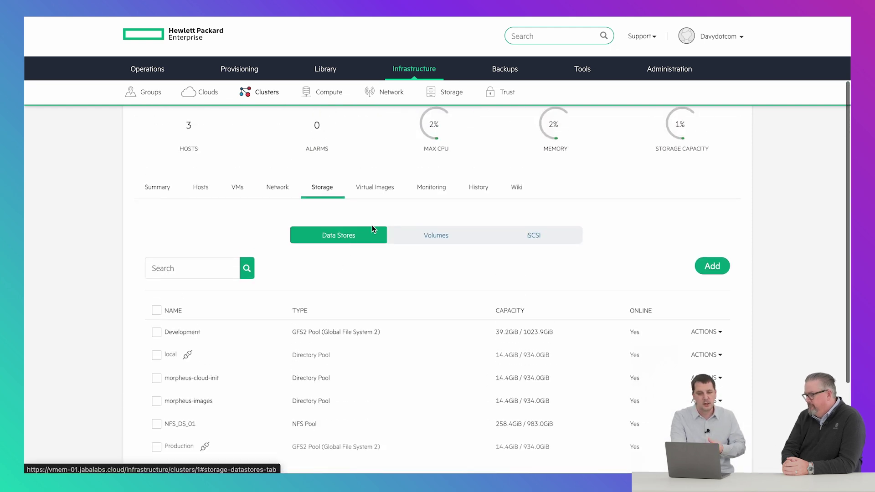
left_click(278, 187)
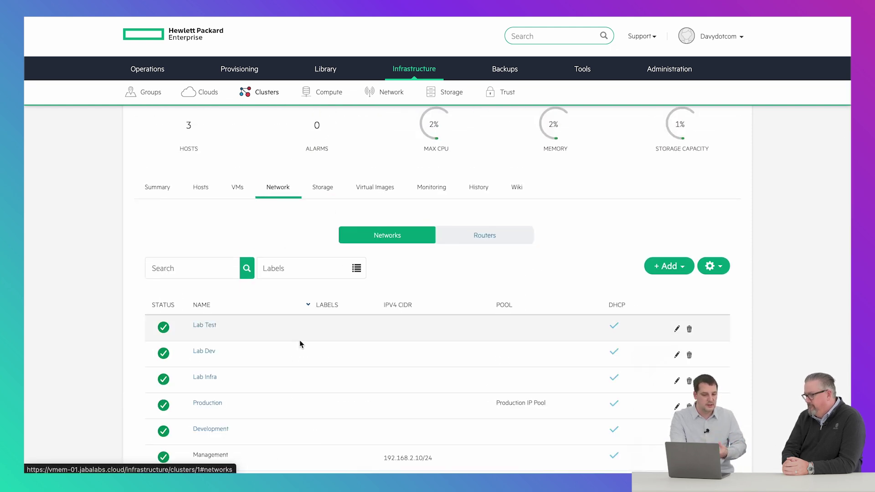
scroll(300, 340, "down", 3)
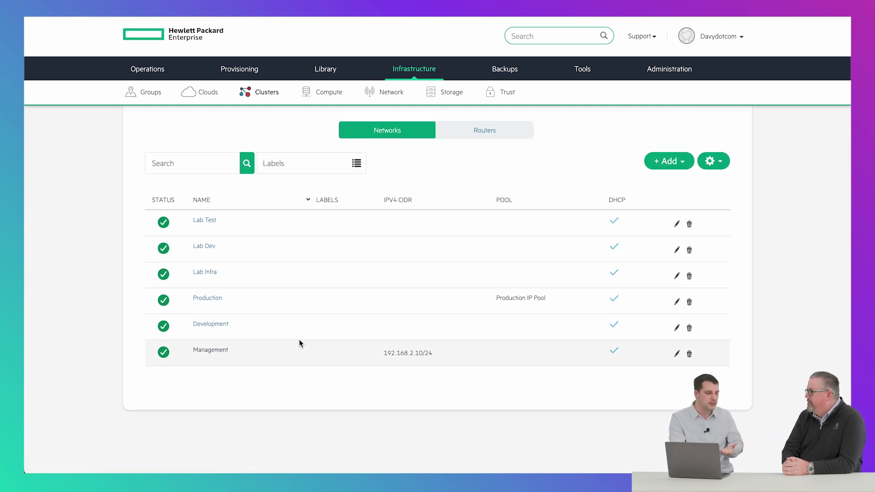
scroll(323, 375, "up", 3)
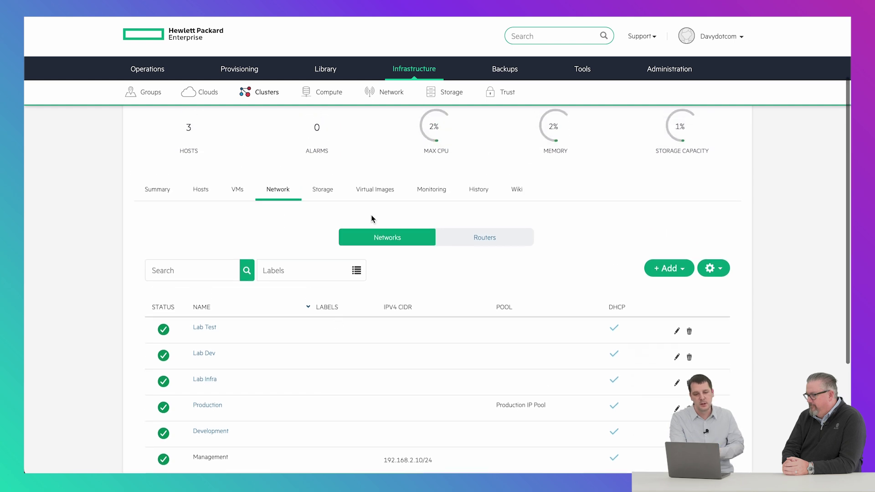
left_click(238, 189)
Open de-test-vm's compute page, showing host vme-03, VM Cluster 01 and IP 192.168.35.154.
scroll(224, 424, "down", 1)
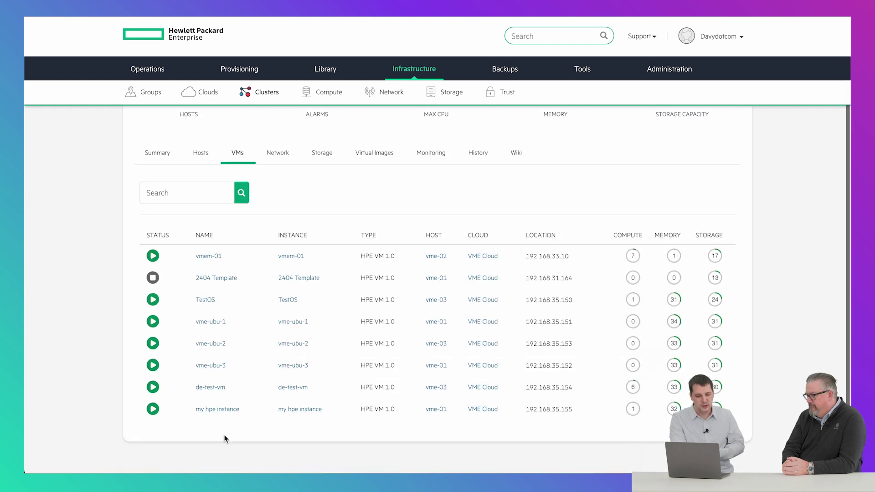
left_click(219, 388)
scroll(409, 296, "down", 5)
scroll(409, 297, "up", 5)
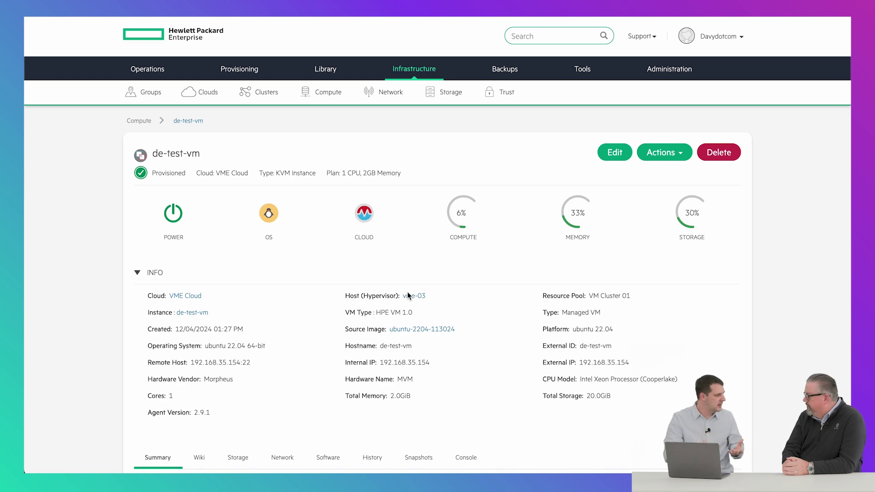
Use Manage Placement to pick a different host for de-test-vm and save the change.
left_click(665, 149)
left_click(659, 248)
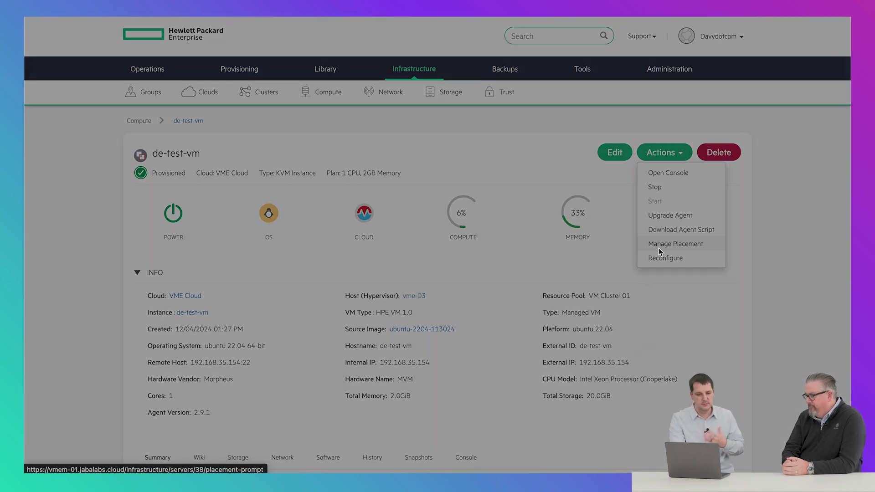
left_click(425, 91)
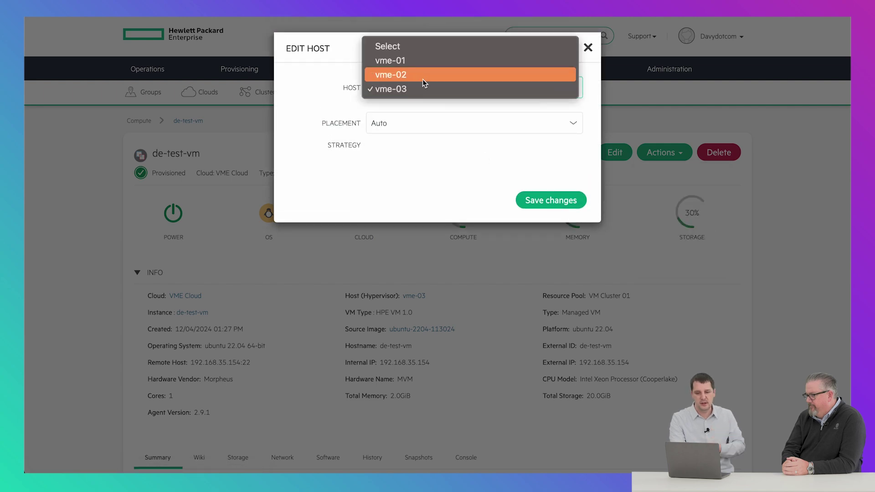
left_click(415, 61)
left_click(539, 196)
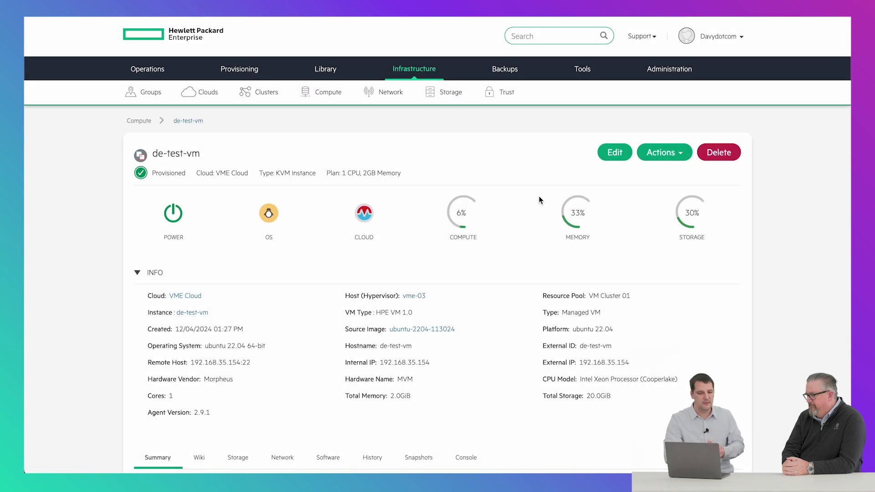
mouse_move(539, 198)
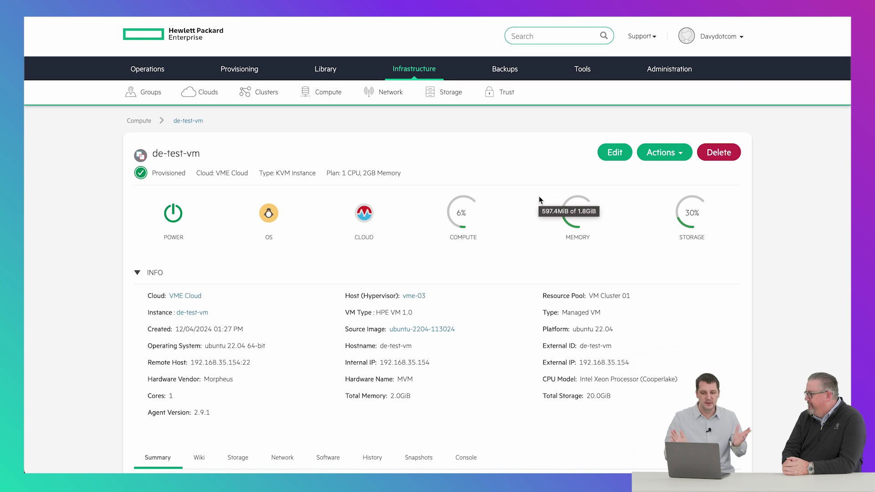